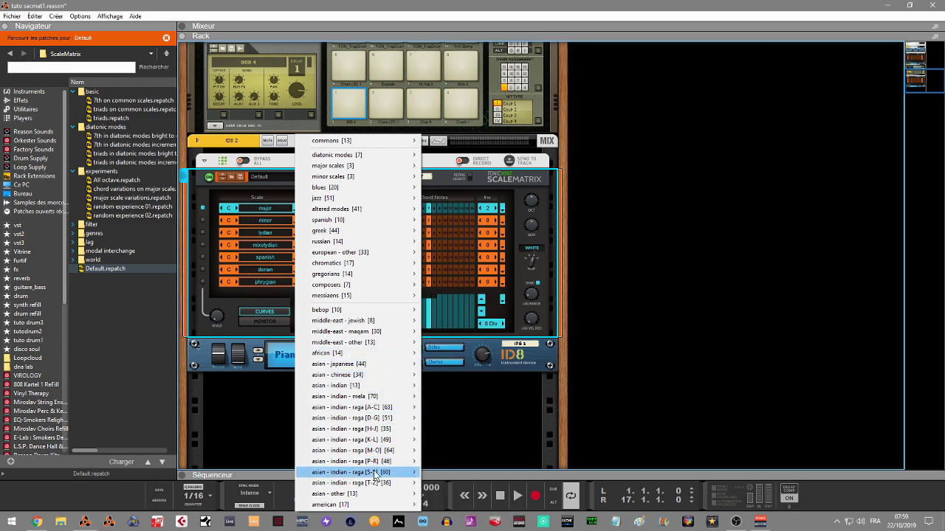
Step: Browse the scale categories offered for the first scale row, including the american and middle-east maqam lists
mouse_move(354, 499)
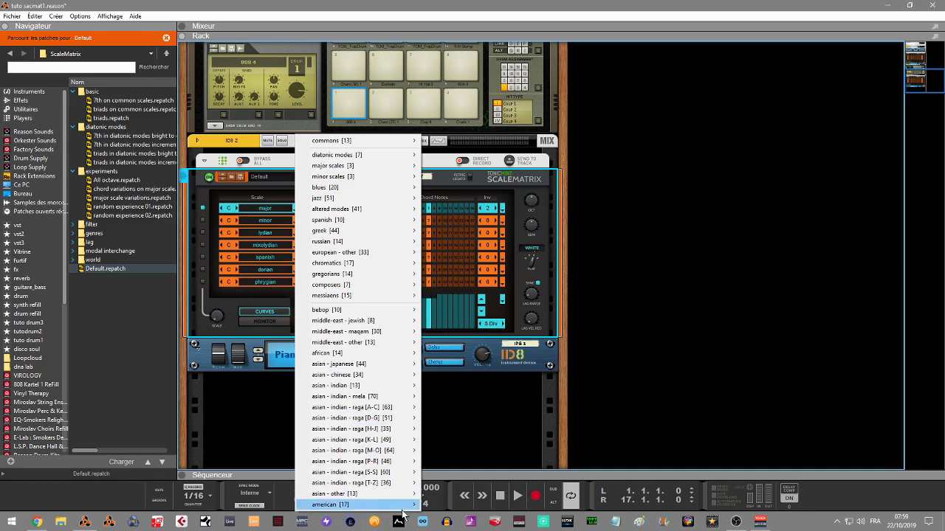
mouse_move(404, 506)
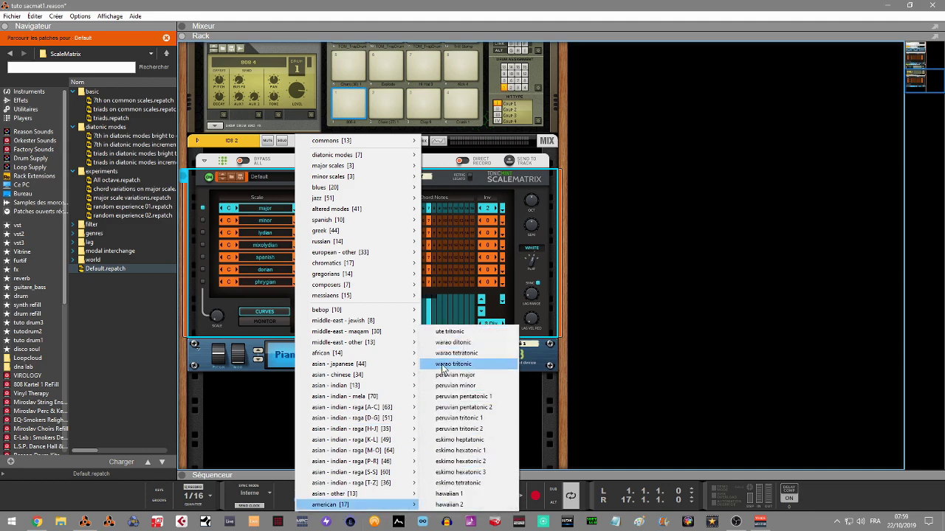
mouse_move(378, 335)
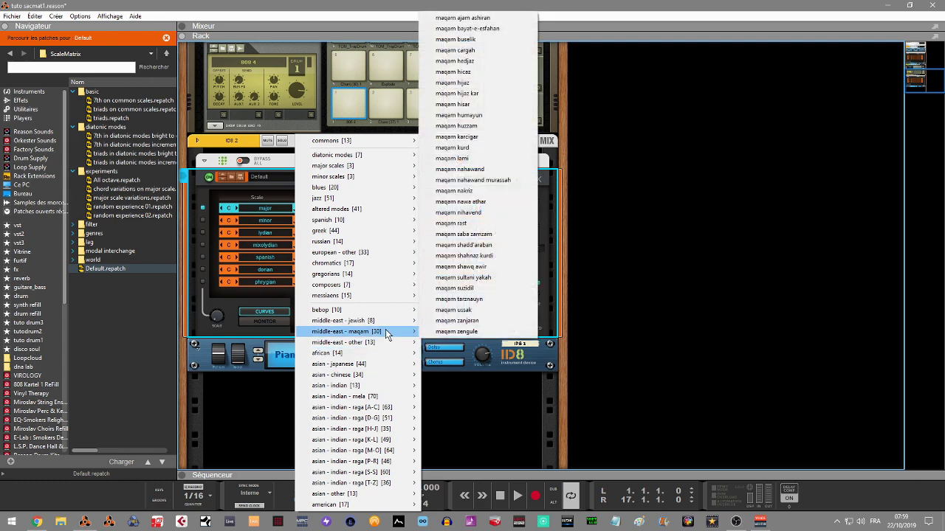
click(484, 418)
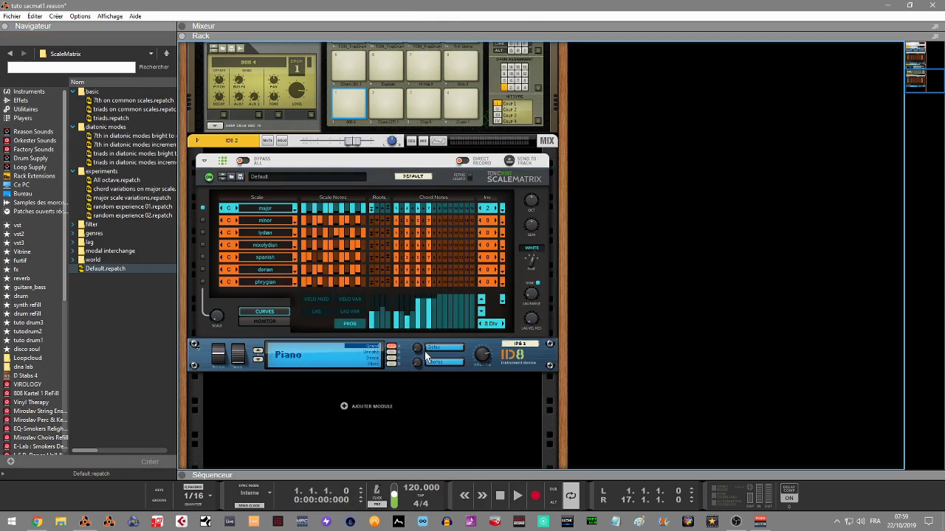
click(512, 367)
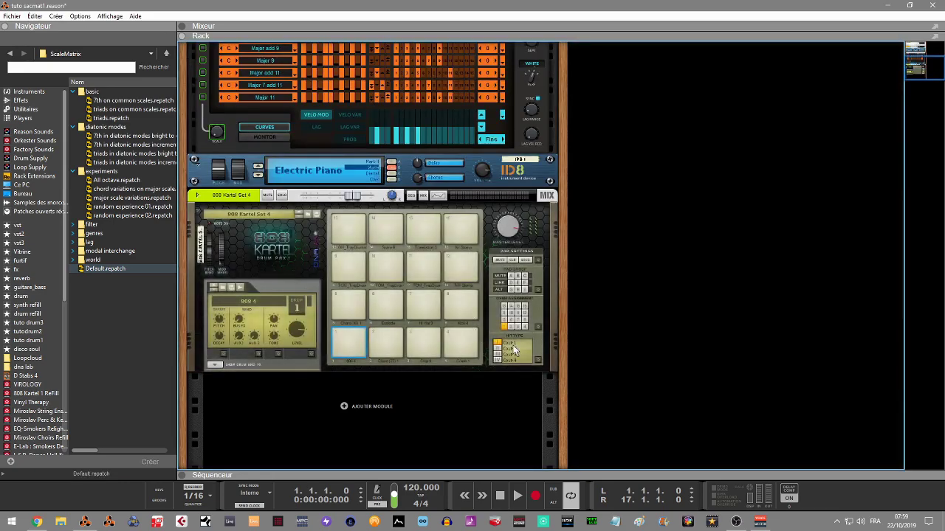
Step: Switch the scale selector of the Electric Piano's ScaleMatrix between scale index 1 and 2, ending on 1
scroll(912, 64, up, 5)
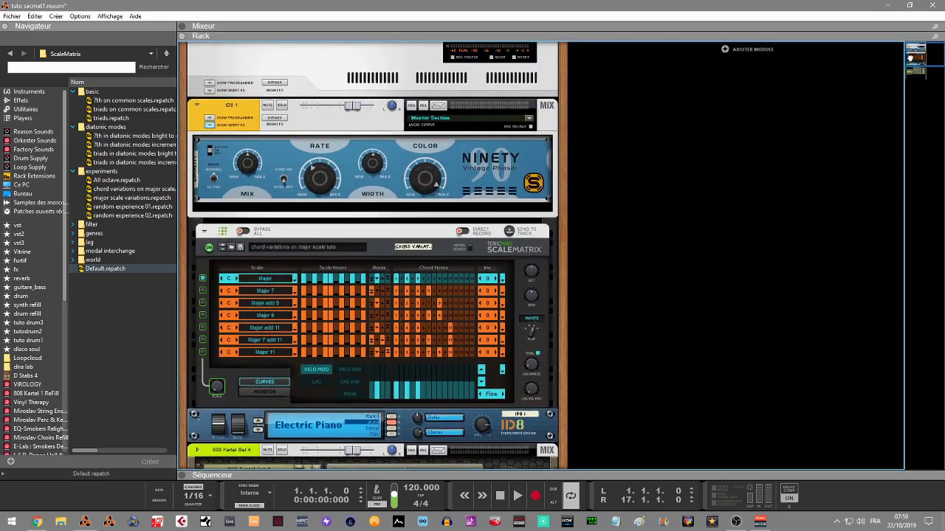
scroll(911, 65, down, 3)
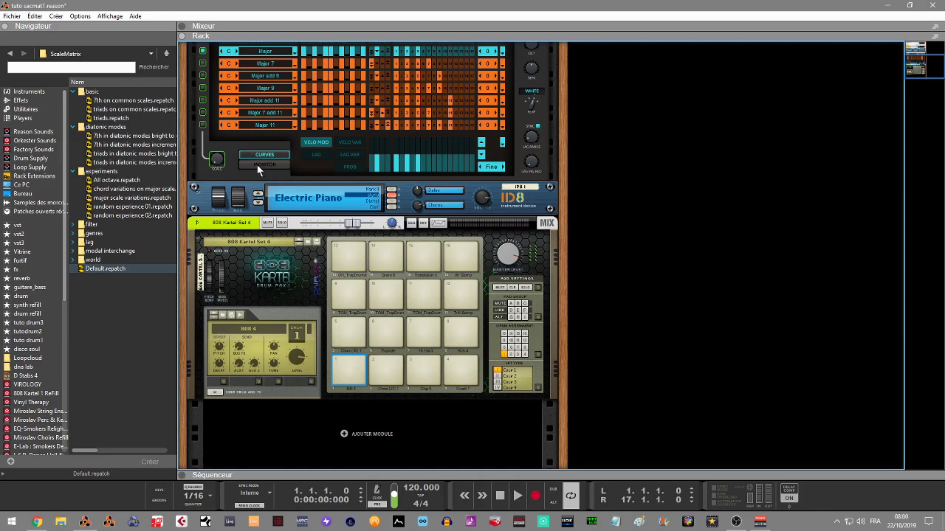
scroll(923, 74, up, 3)
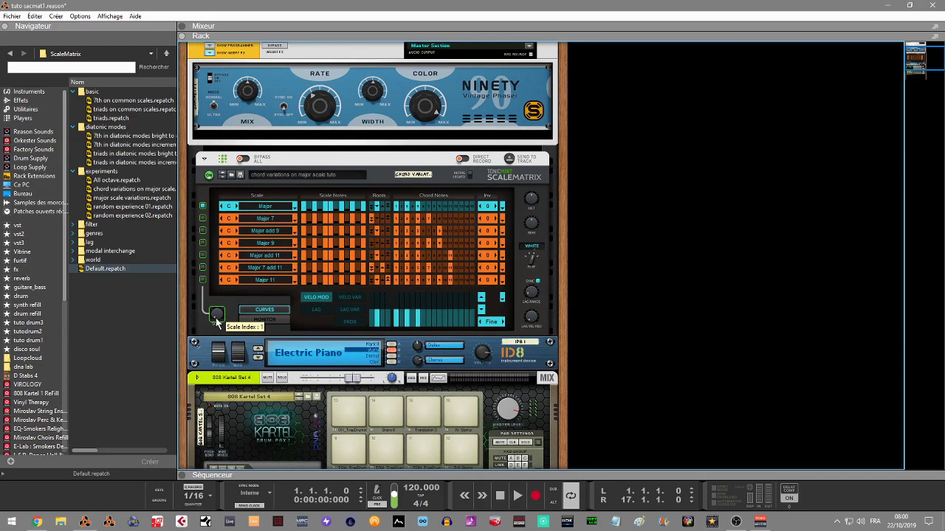
scroll(216, 315, up, 5)
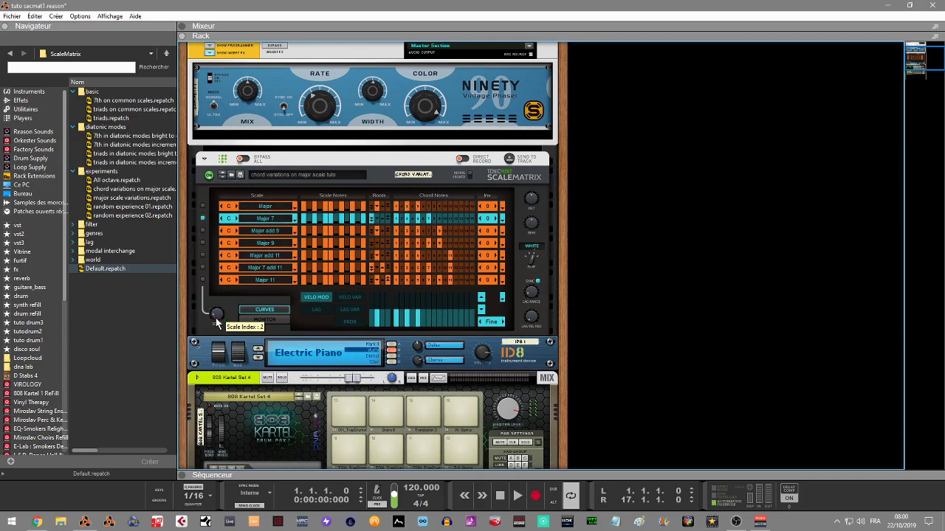
scroll(216, 315, down, 5)
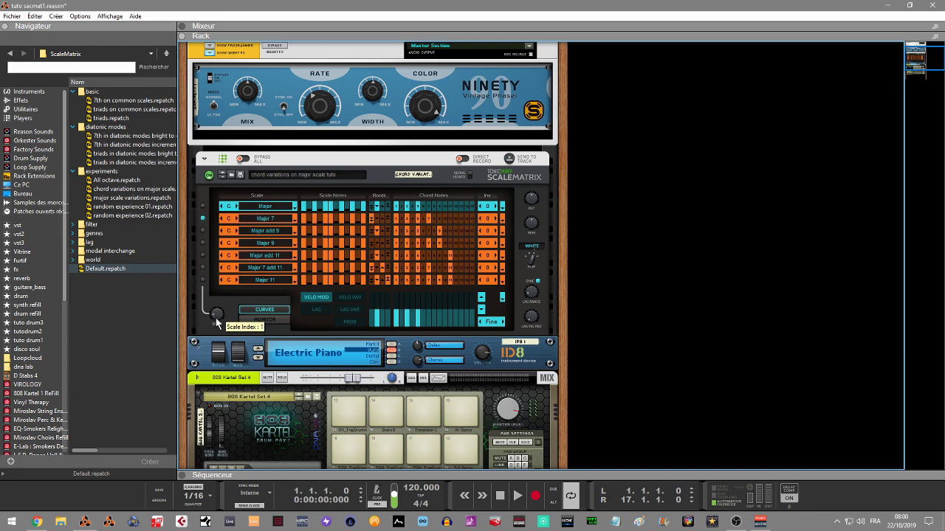
scroll(216, 320, up, 6)
scroll(217, 321, down, 6)
Step: Show the sequencer and play the arrangement, replaying it from the start with the chord variations on major scale tuto track selected
click(183, 475)
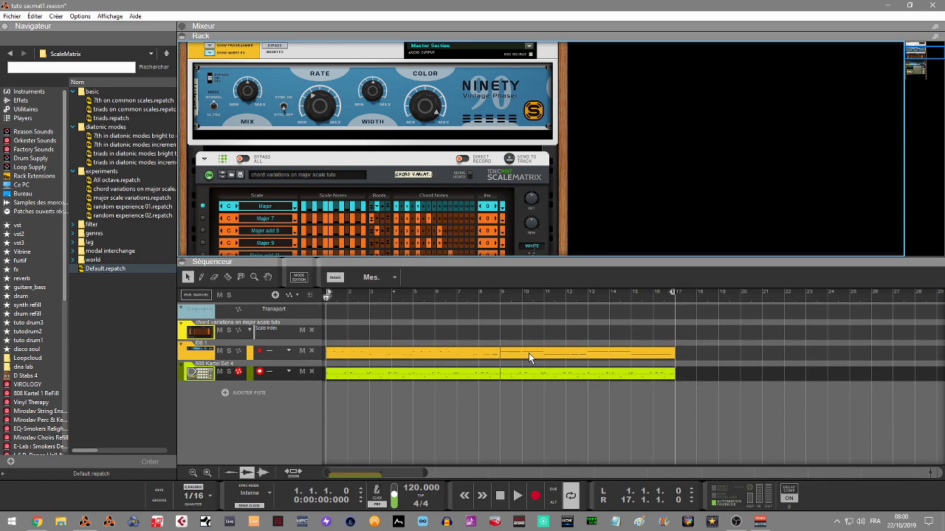
key(space)
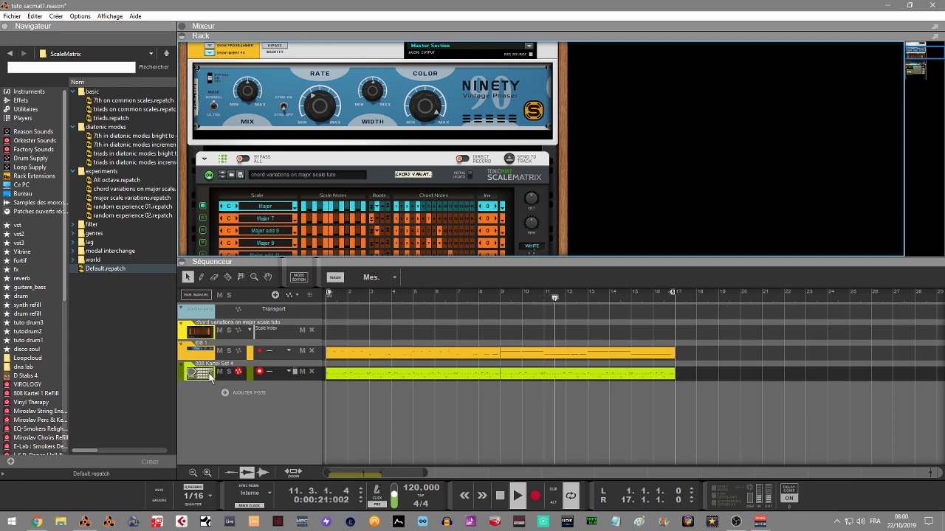
click(227, 336)
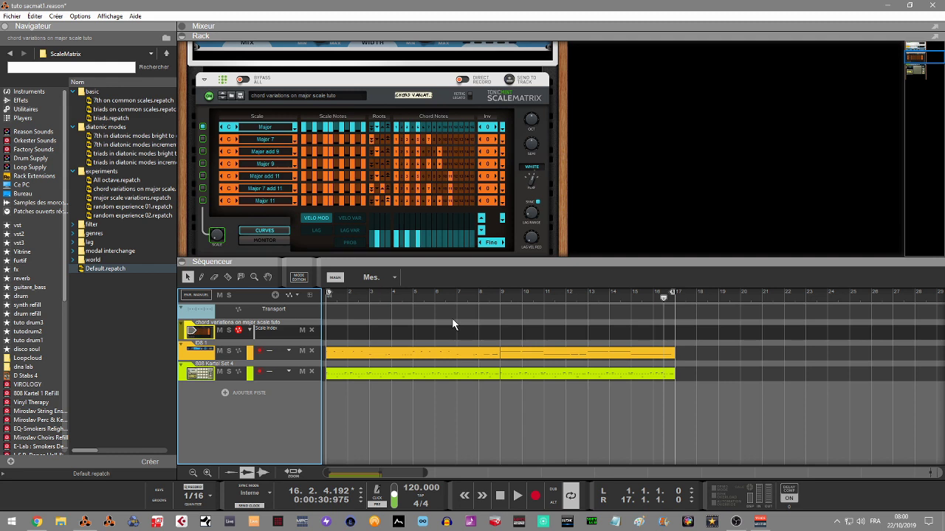
key(Home)
key(space)
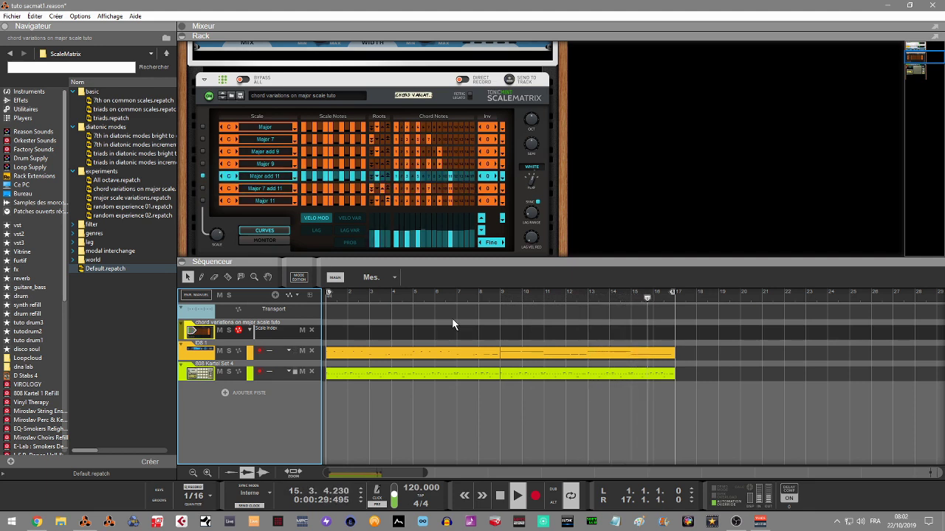
key(space)
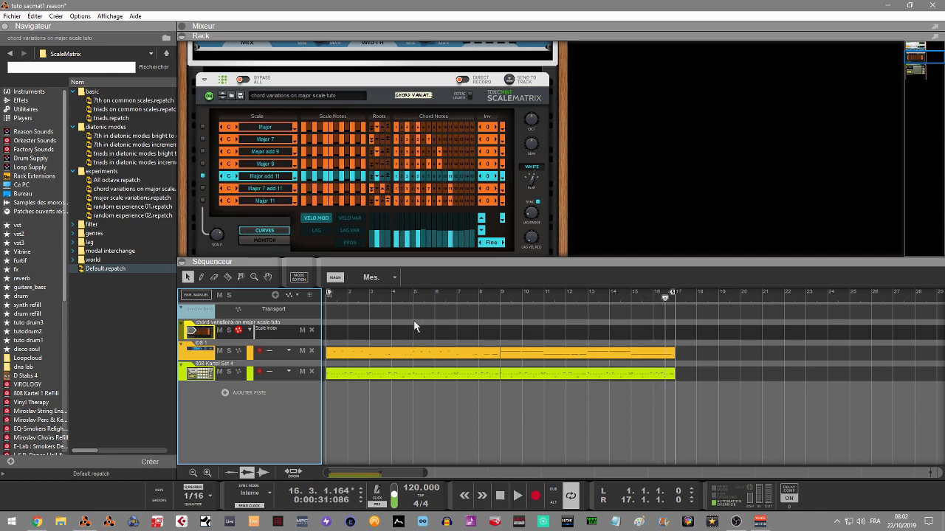
Step: Look through the automation and remote override options of the ScaleMatrix scale selector, and dismiss them
right_click(221, 224)
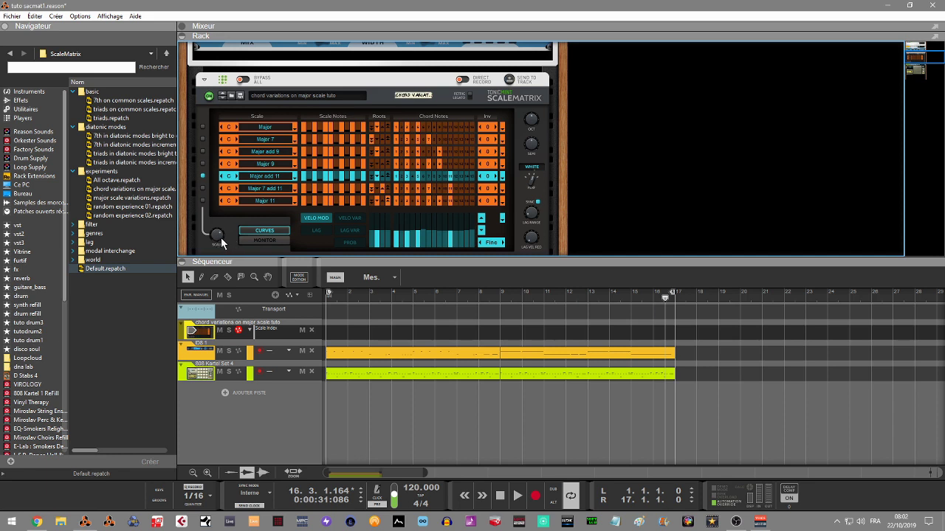
right_click(221, 241)
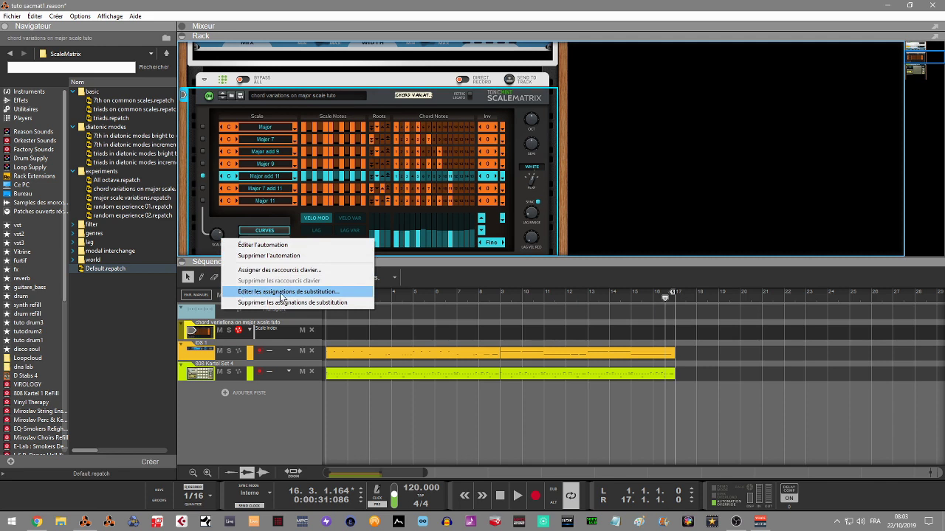
click(202, 246)
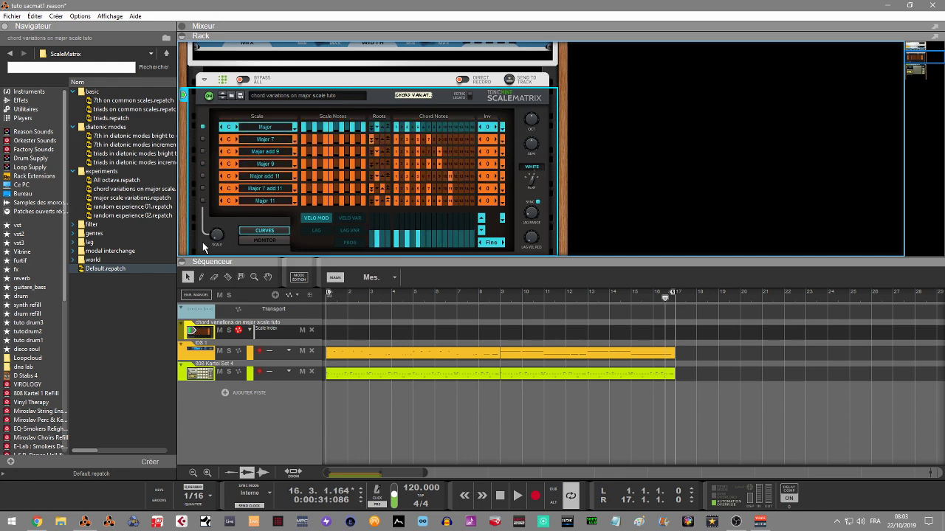
Step: Record Scale Index automation on the ScaleMatrix track from the start of the song up to bar 17
key(KP_0)
key(KP_0)
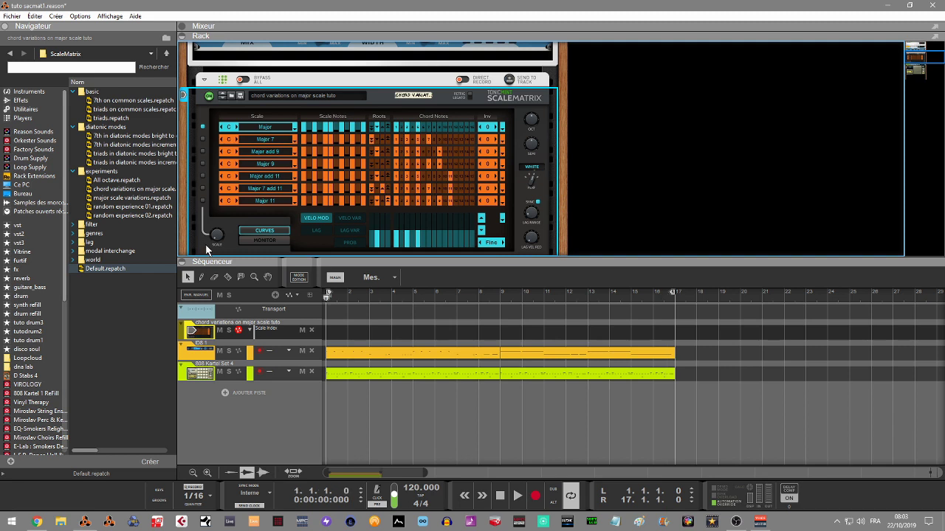
key(KP_Multiply)
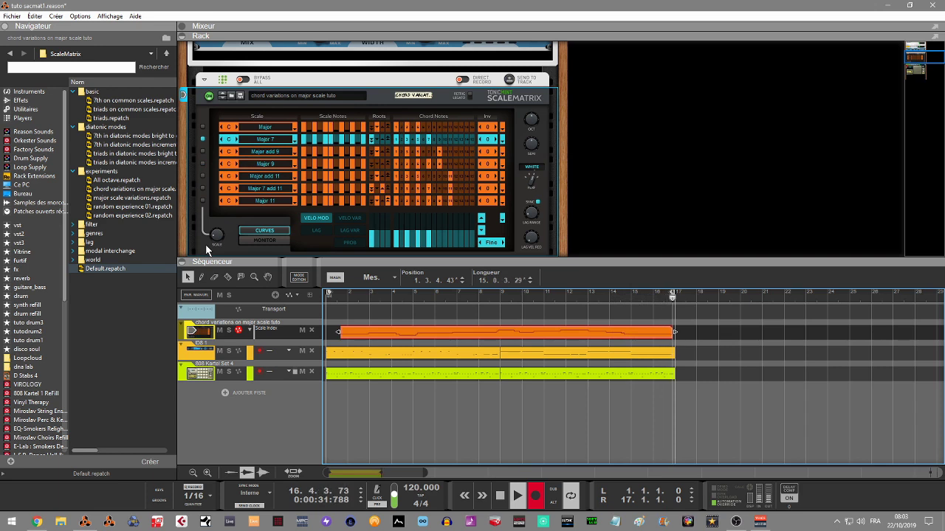
key(space)
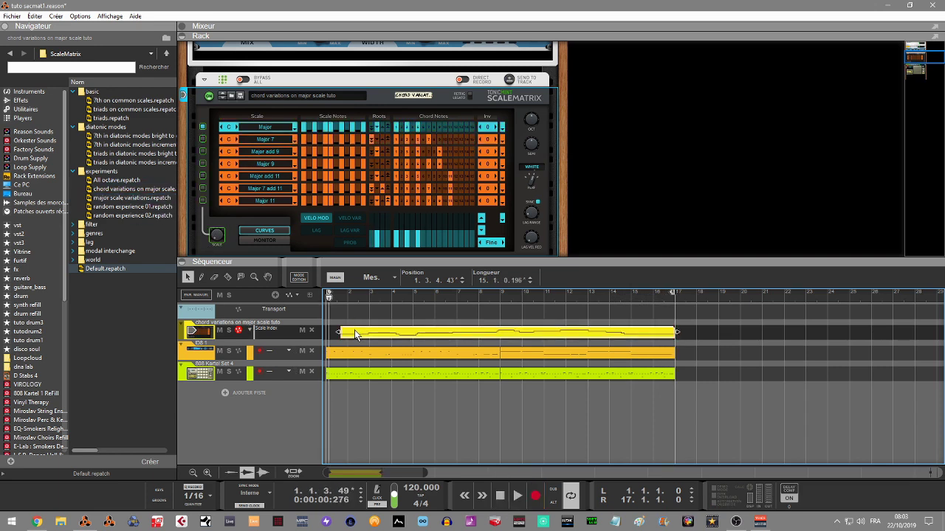
Step: Extend the start of the Scale Index automation clip back to bar 1 for a 16-bar length, and play it through
drag(340, 332, 326, 333)
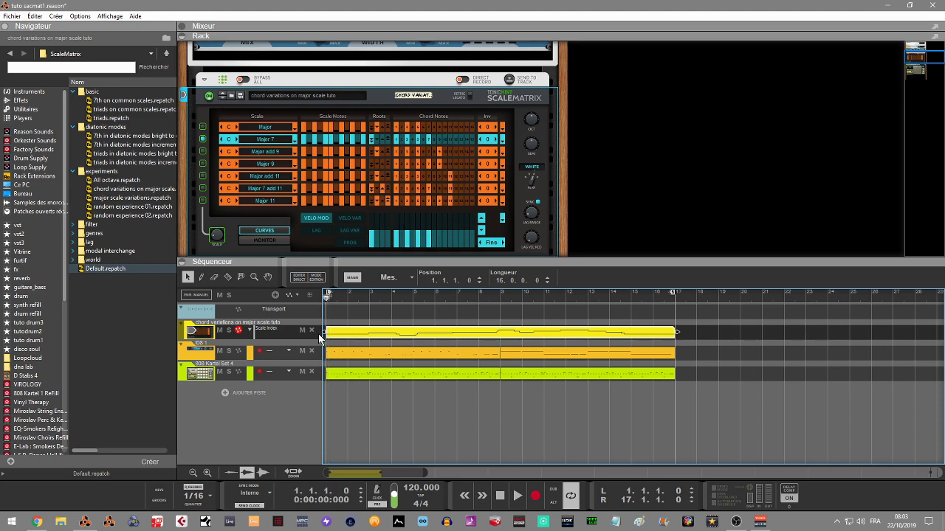
key(space)
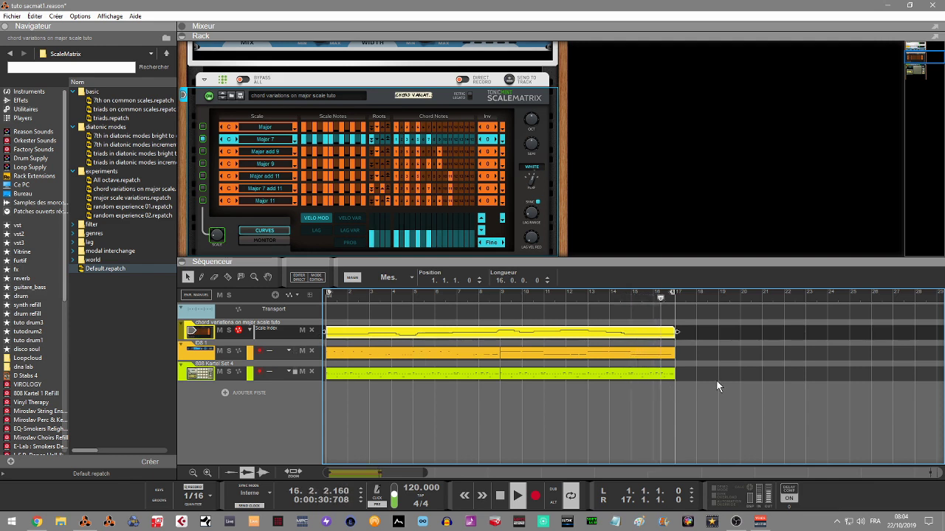
key(space)
Step: Join the two note clips on the ID8 1 track into one clip
click(713, 351)
drag(414, 351, 453, 345)
right_click(523, 352)
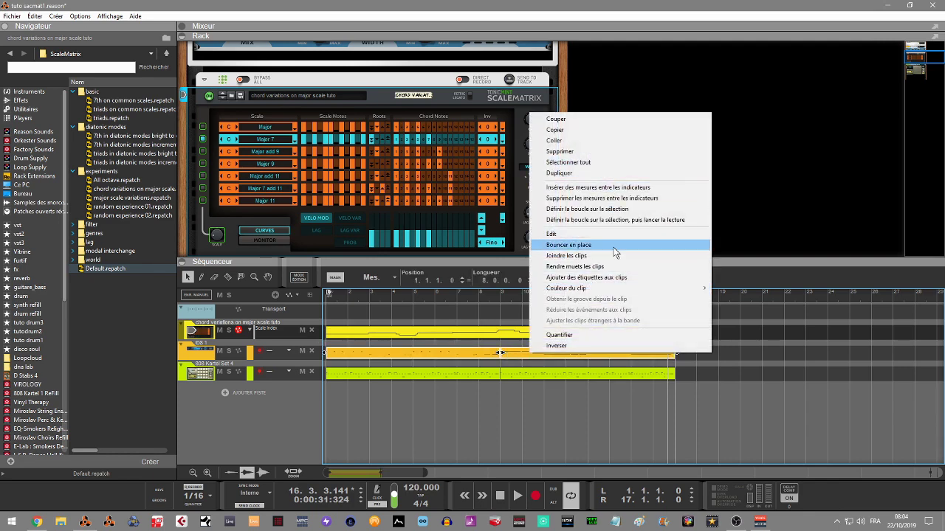
click(591, 255)
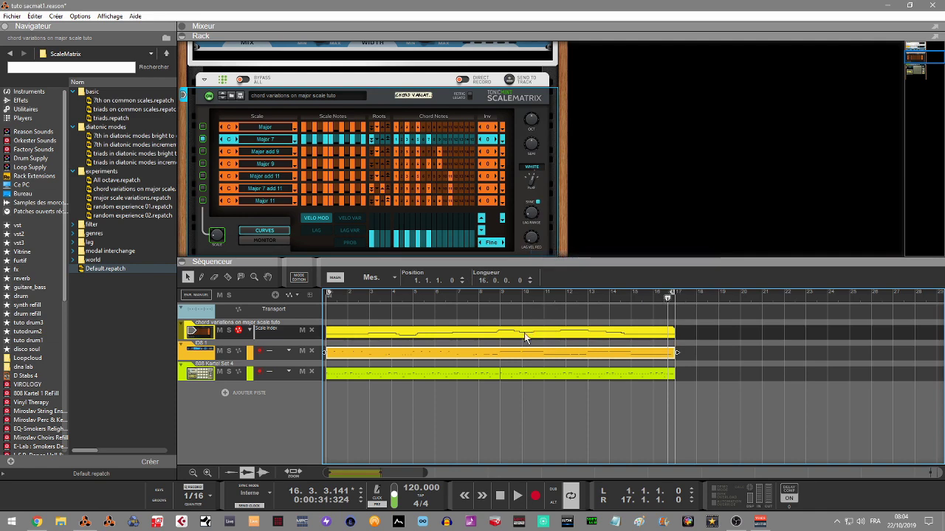
Step: Examine the single notes inside the joined ID8 1 clip from bar 1, and return to the arrangement
double_click(514, 352)
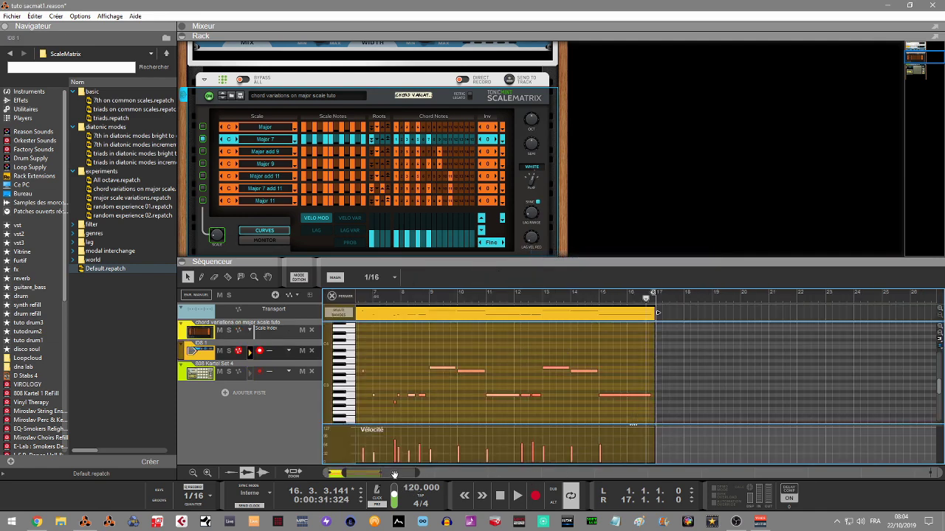
drag(384, 473, 363, 473)
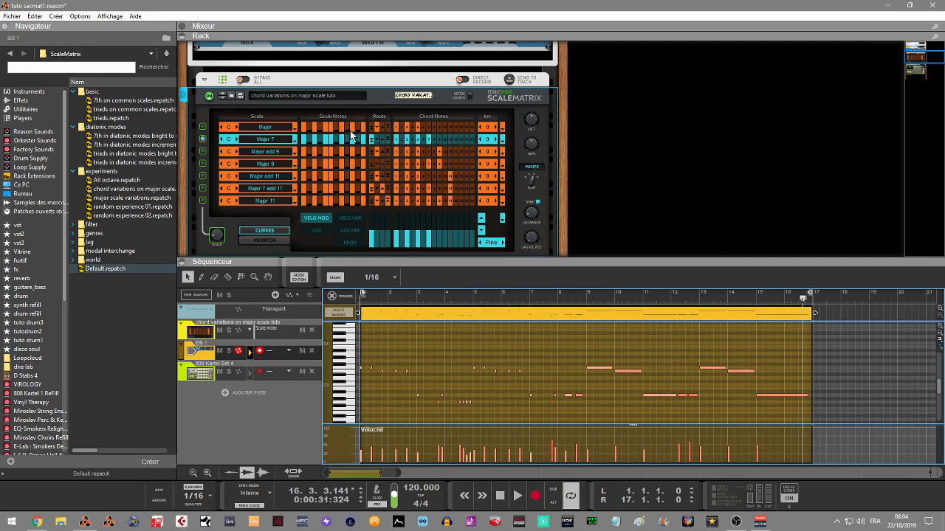
click(361, 368)
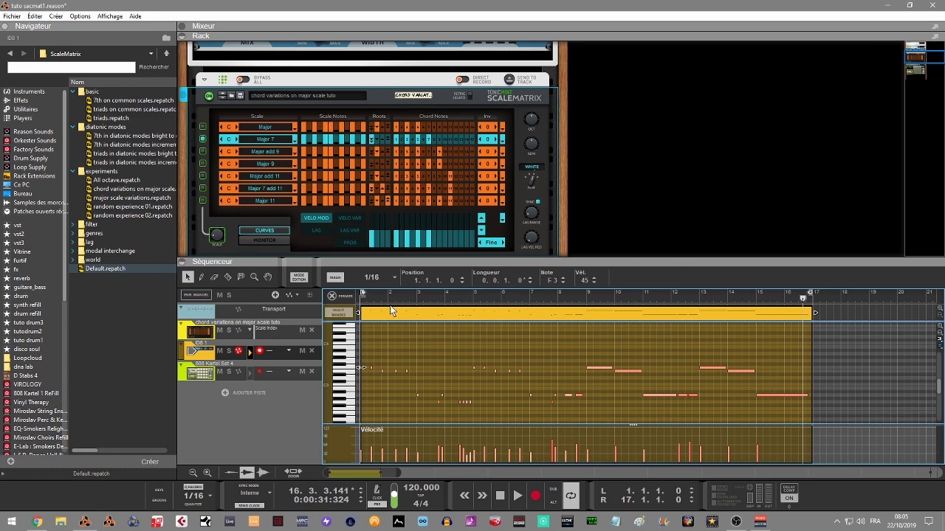
click(332, 296)
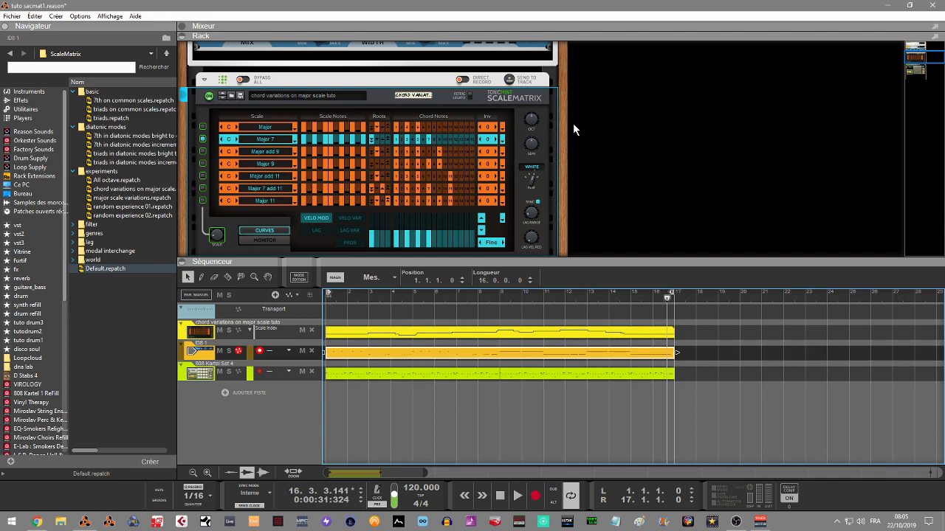
Step: Send the ScaleMatrix chords to the ID8 1 track as recorded notes with Send to Track
click(203, 357)
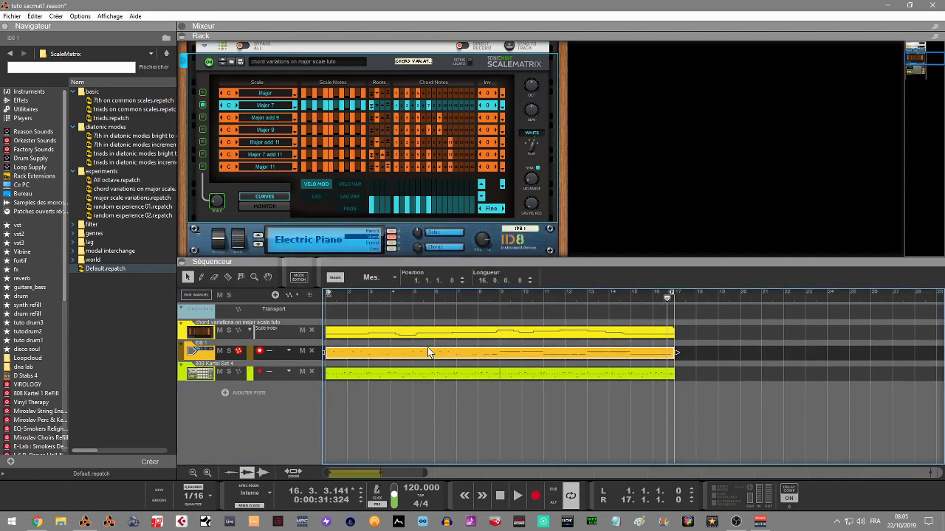
click(511, 47)
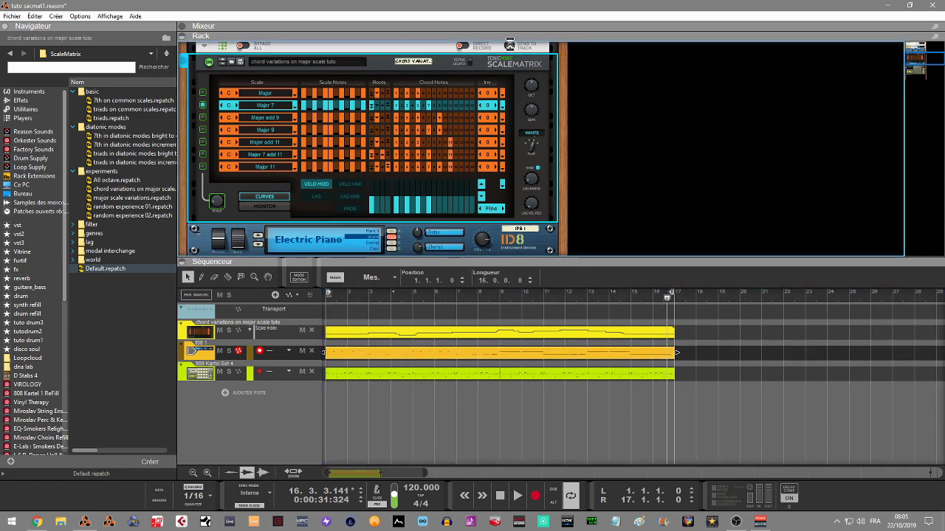
click(510, 46)
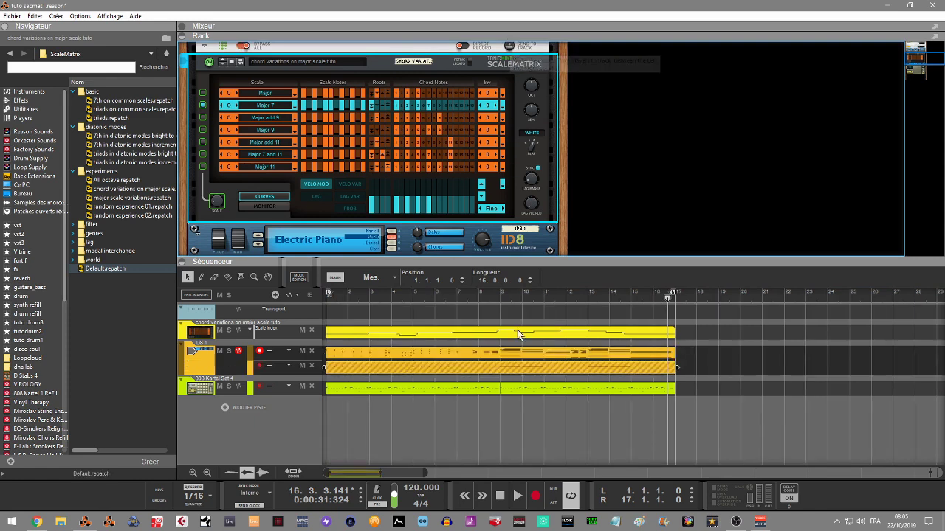
Step: Open the generated chord clip on the ID8 1 track to view its notes, and play it from the start
double_click(455, 357)
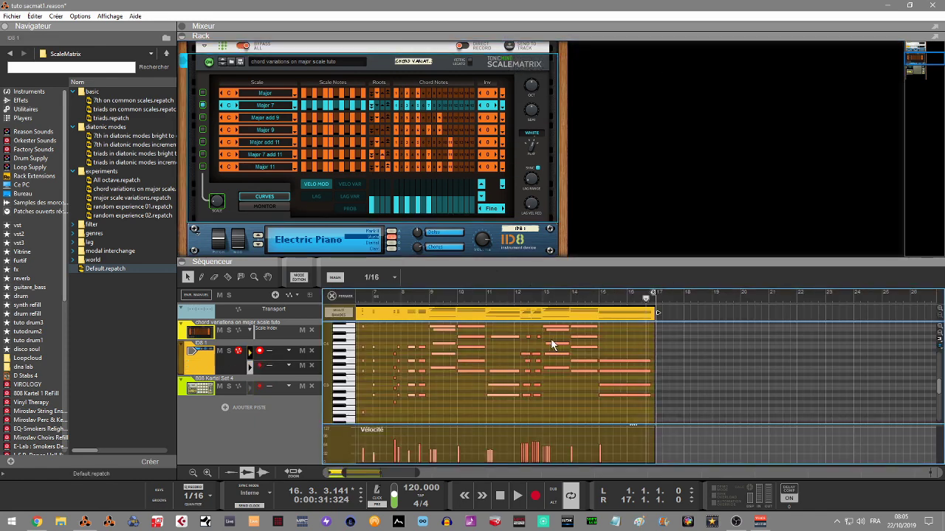
drag(412, 472, 377, 472)
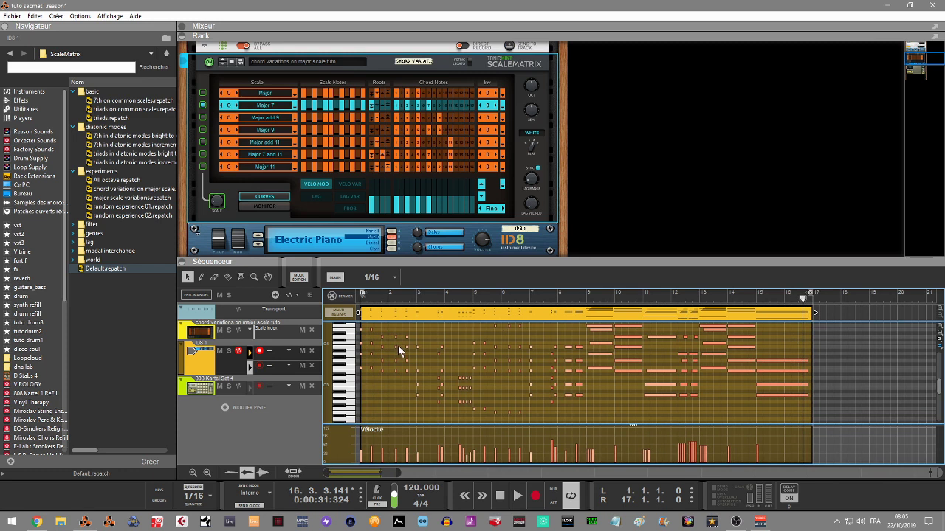
key(Home)
key(space)
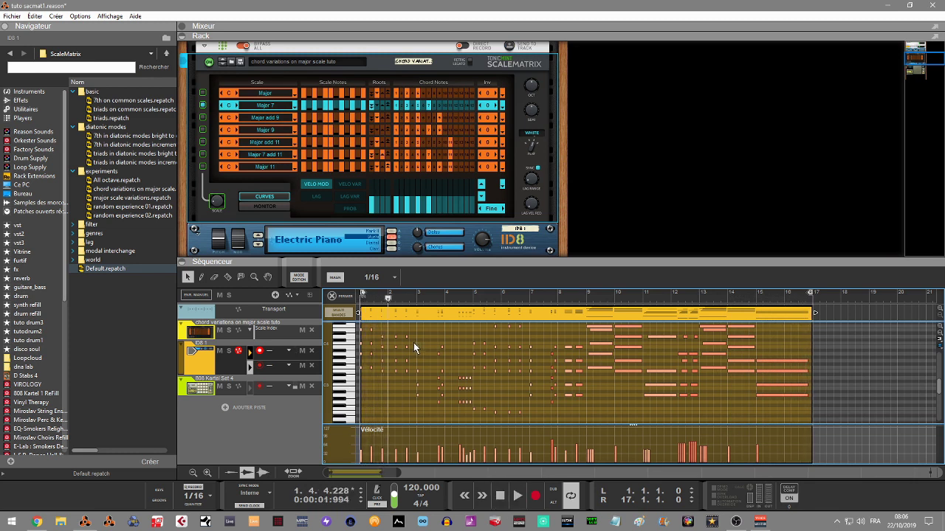
Step: Leave the clip editor and move the ID8 1 note clips and the Scale Index automation clip to start at bar 17
click(336, 298)
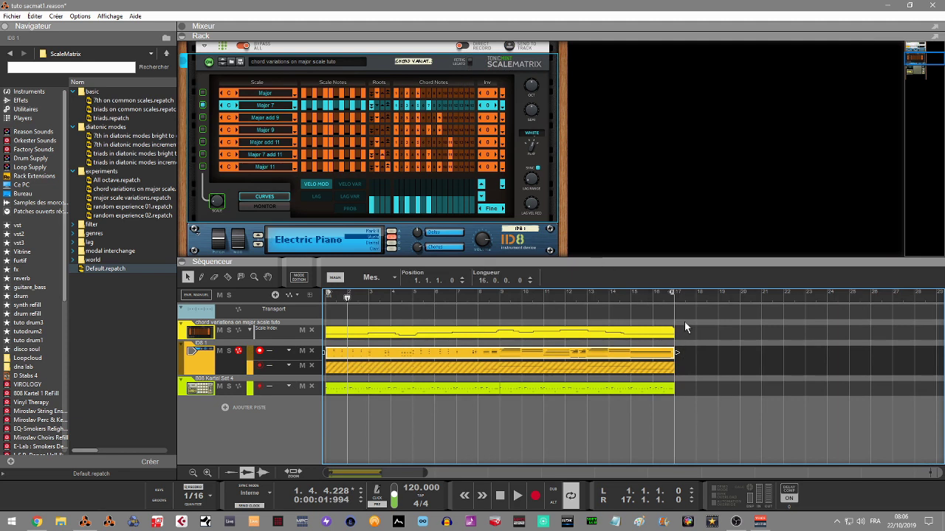
drag(686, 353, 589, 369)
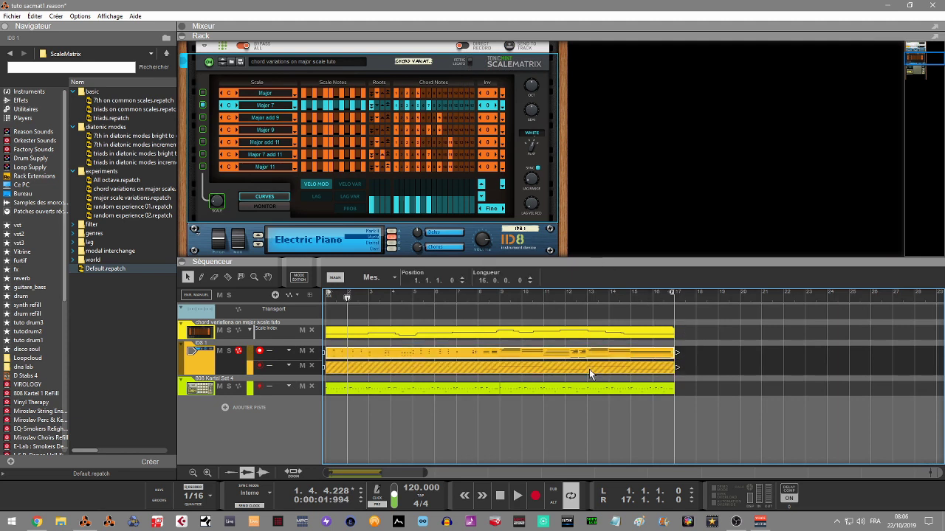
drag(510, 357, 858, 350)
drag(604, 336, 891, 339)
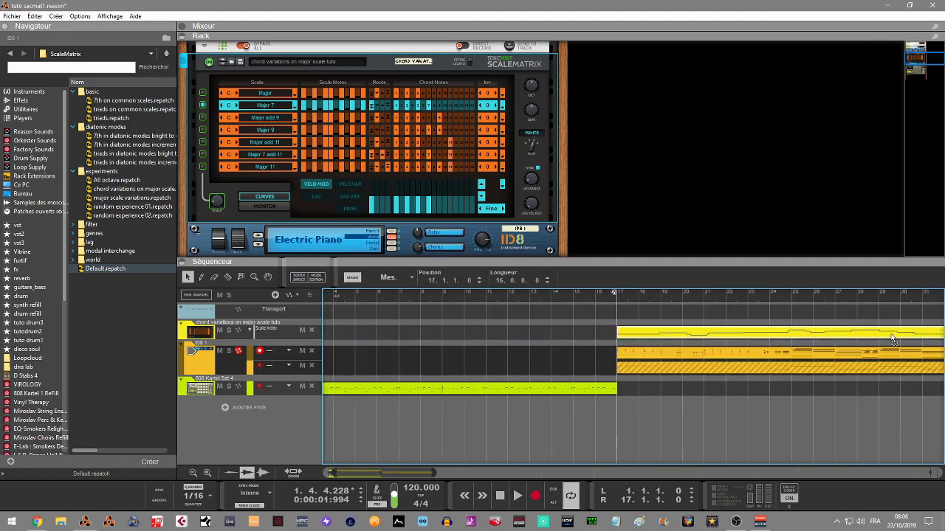
drag(653, 341, 496, 331)
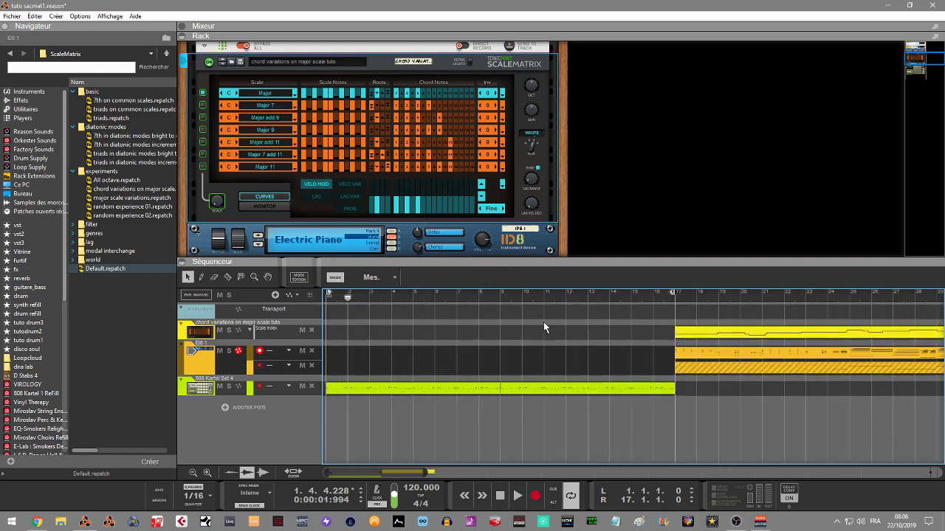
Step: Enable Direct Record on the player with Bypass All off, and record played chords on the ID8 1 track from bar 1
click(343, 52)
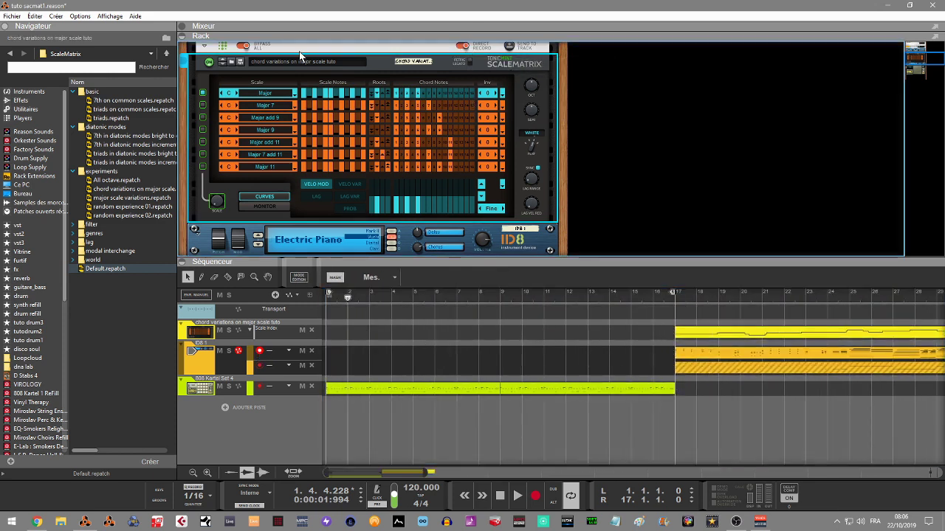
click(243, 46)
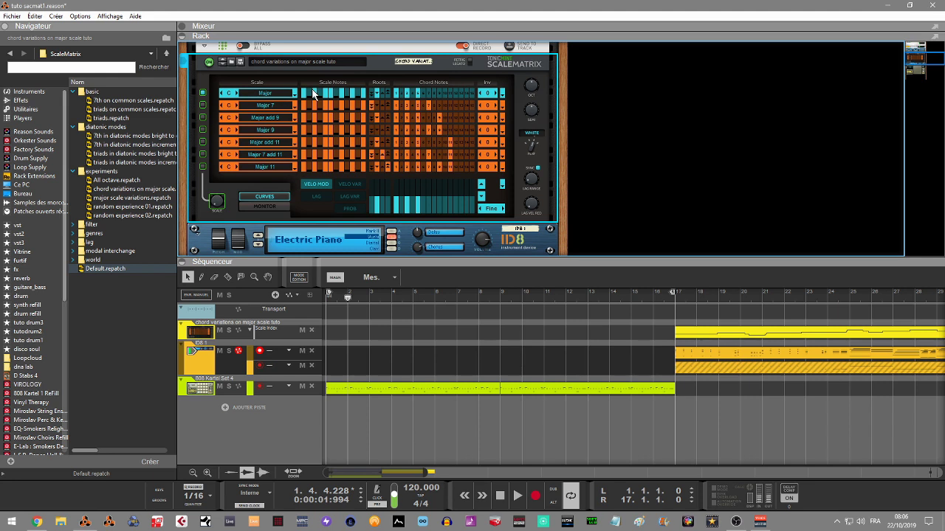
key(space)
key(ctrl+Return)
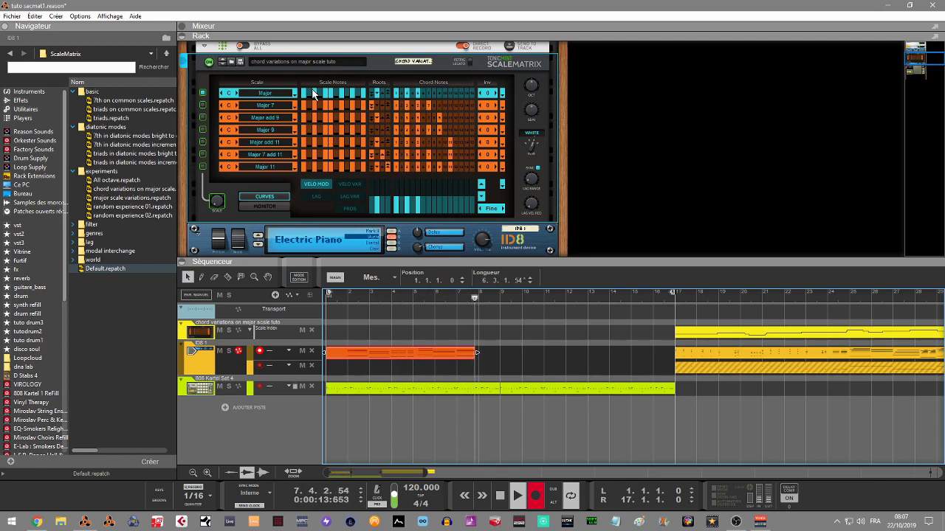
key(space)
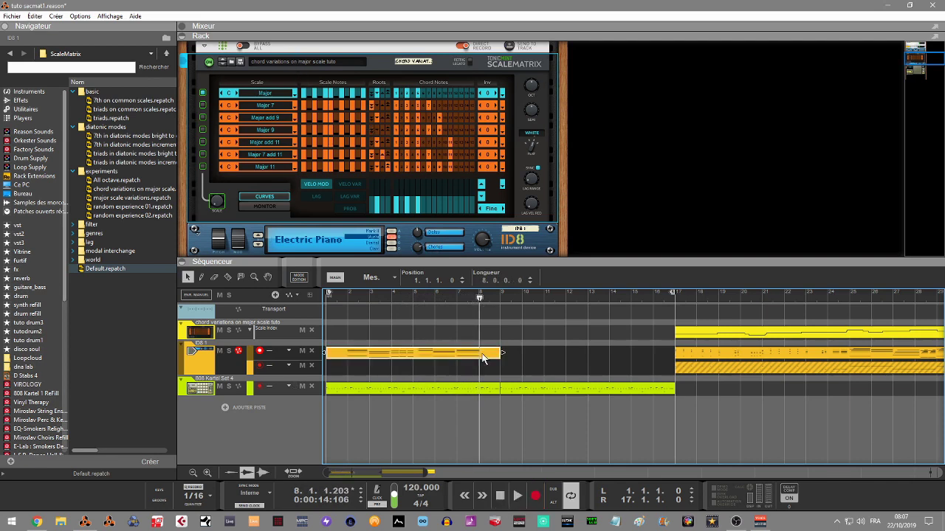
Step: Inspect the notes of the recorded chord clip at bar 1, and delete that clip from the ID8 1 track
double_click(448, 355)
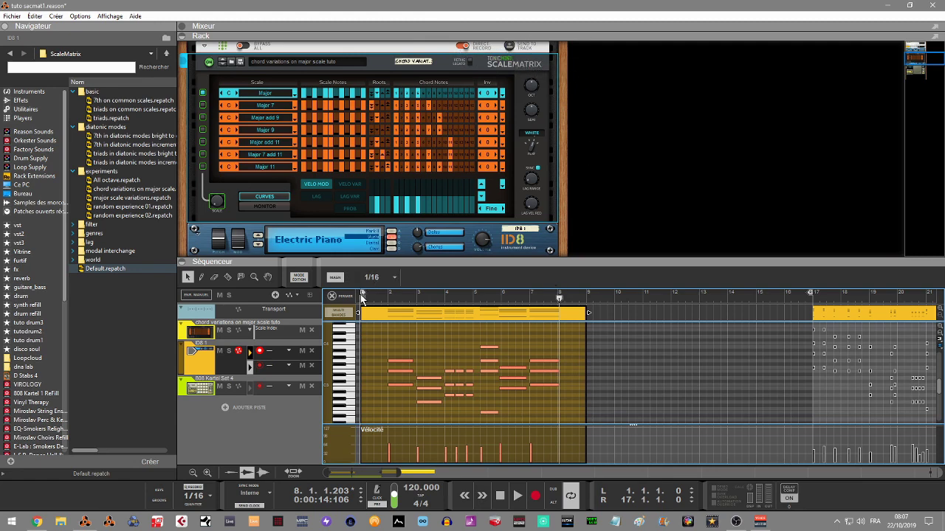
click(332, 296)
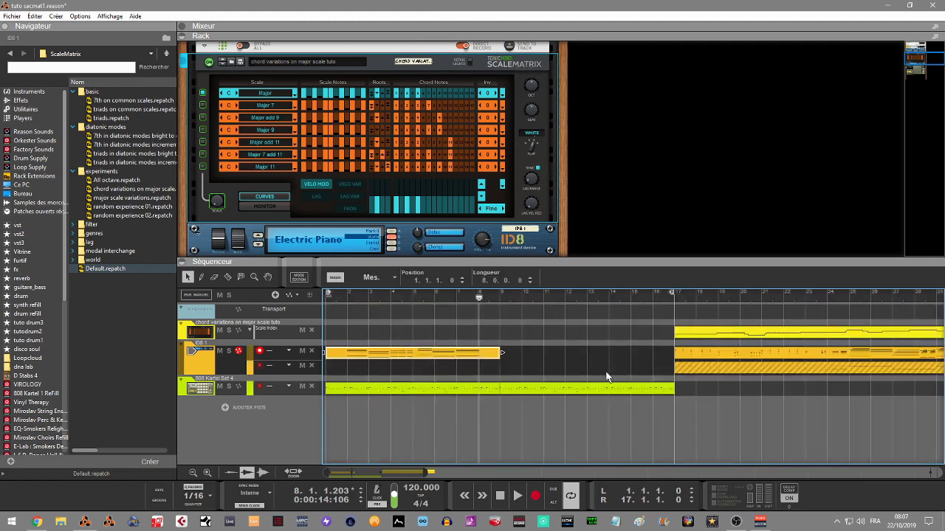
key(Delete)
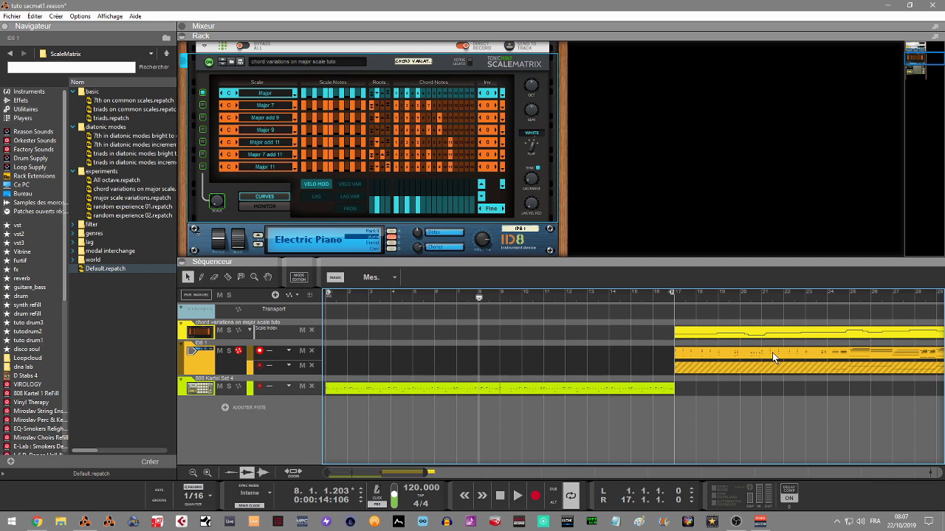
Step: Move the ID8 1 chord clip and the Scale Index automation clip back to bar 1, and play the arrangement from the start
drag(772, 352, 406, 350)
drag(755, 333, 395, 331)
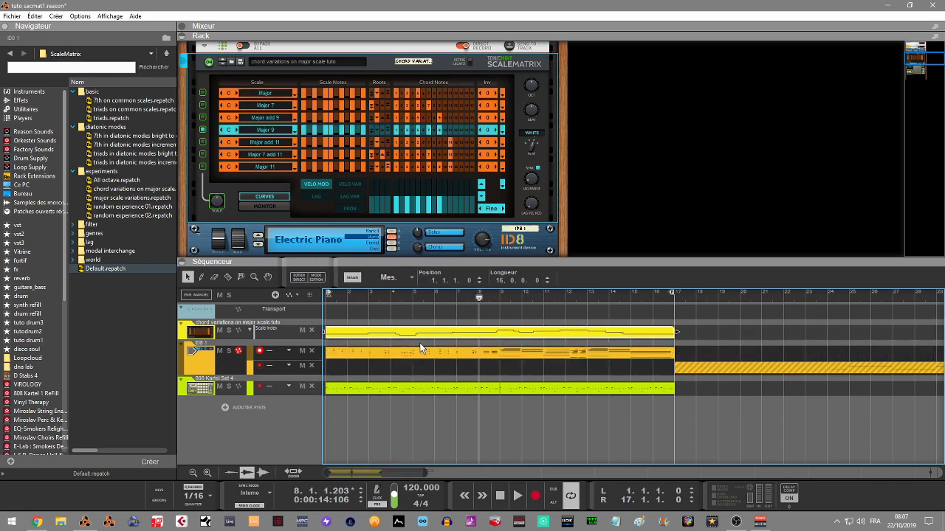
key(KP_0)
key(space)
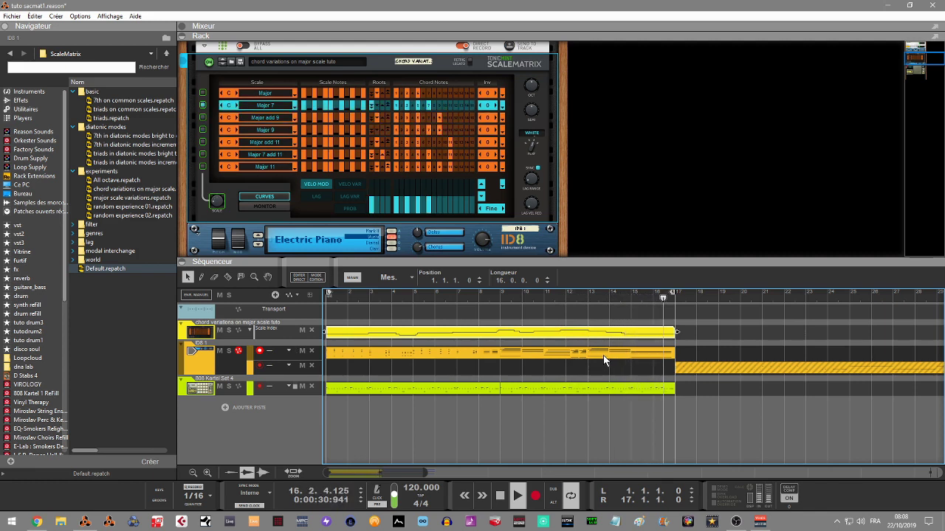
key(space)
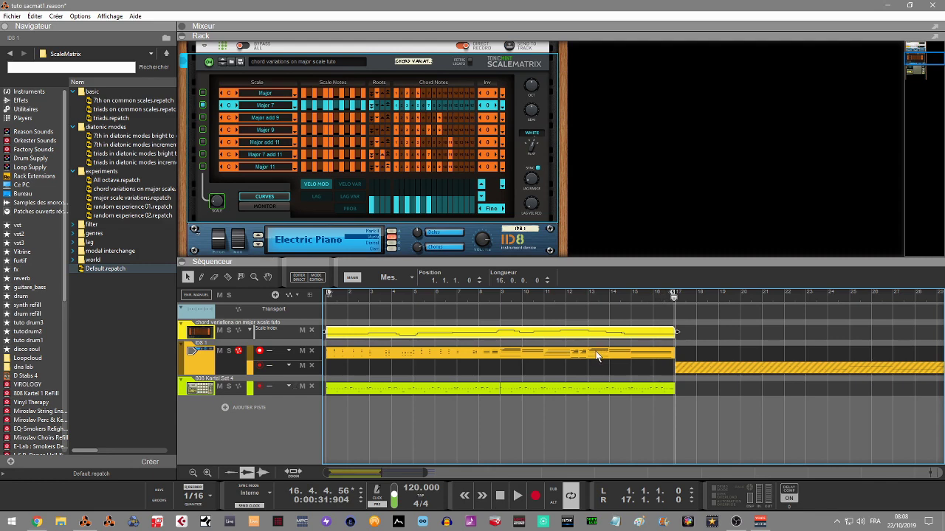
Step: Open the ID8 1 chord clip and split several long chord notes between bars 9 and 15 with the Razor tool
double_click(520, 356)
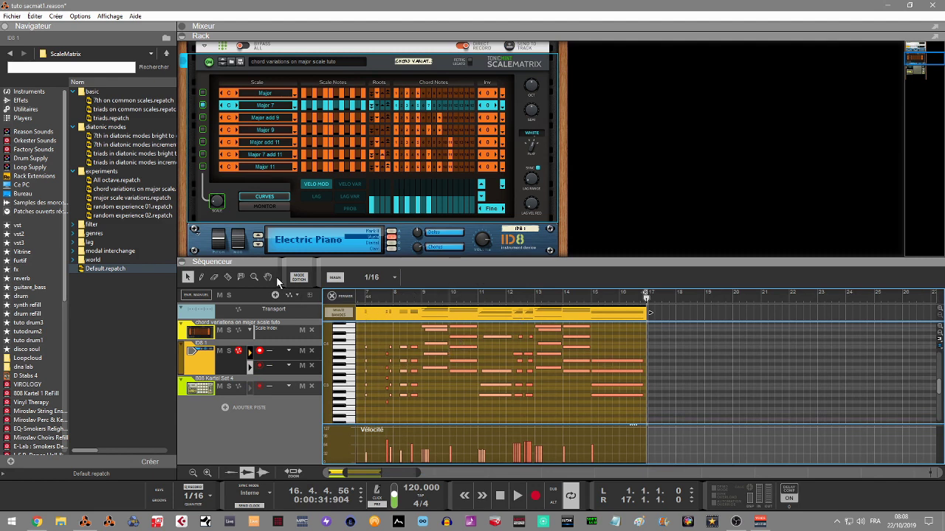
click(228, 278)
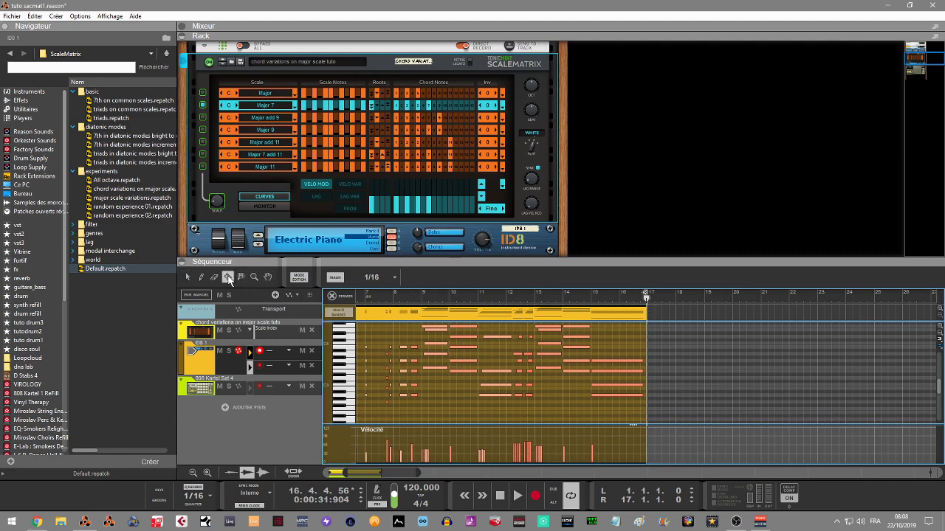
click(440, 328)
click(463, 330)
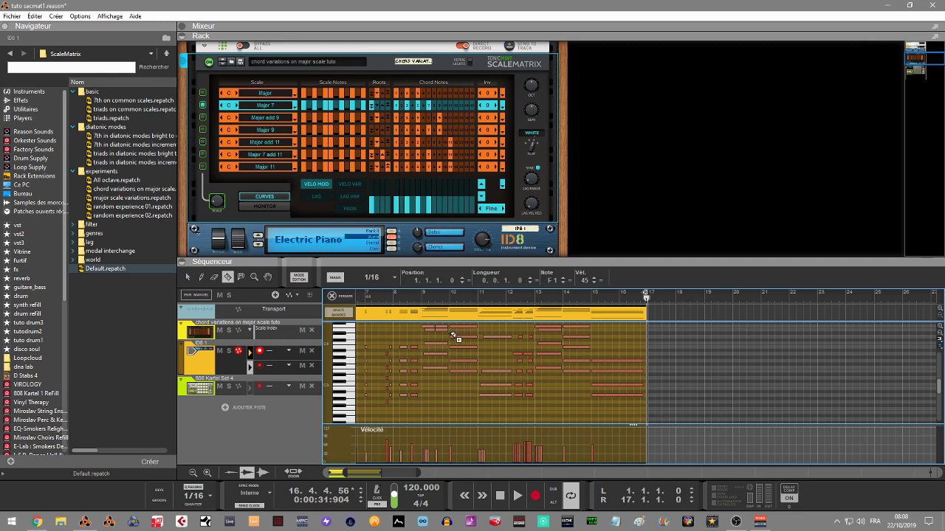
click(489, 340)
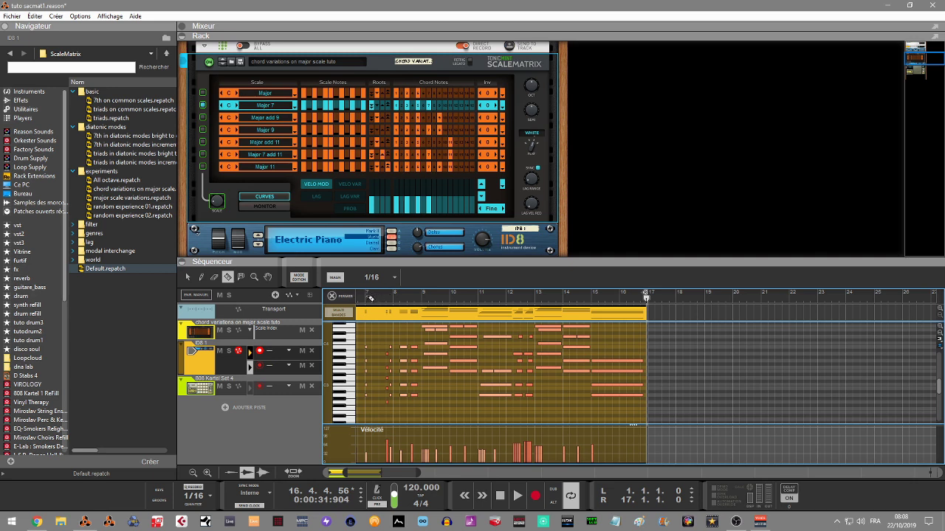
Step: Return to the selection tool and play the split chord notes from bar 8
click(187, 276)
click(395, 296)
key(space)
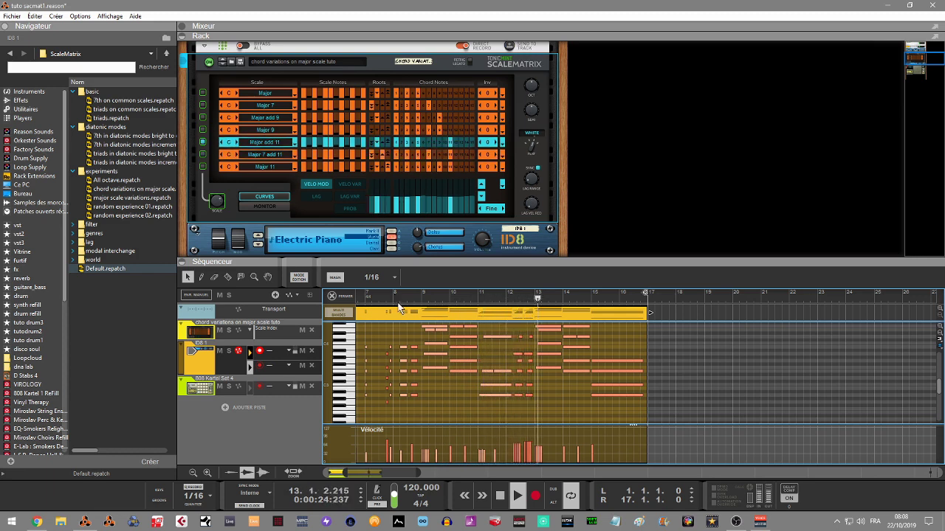
Step: Split long notes in the bar 13 chord and the final chord from bar 15 with the Razor tool, and play the clip
click(227, 277)
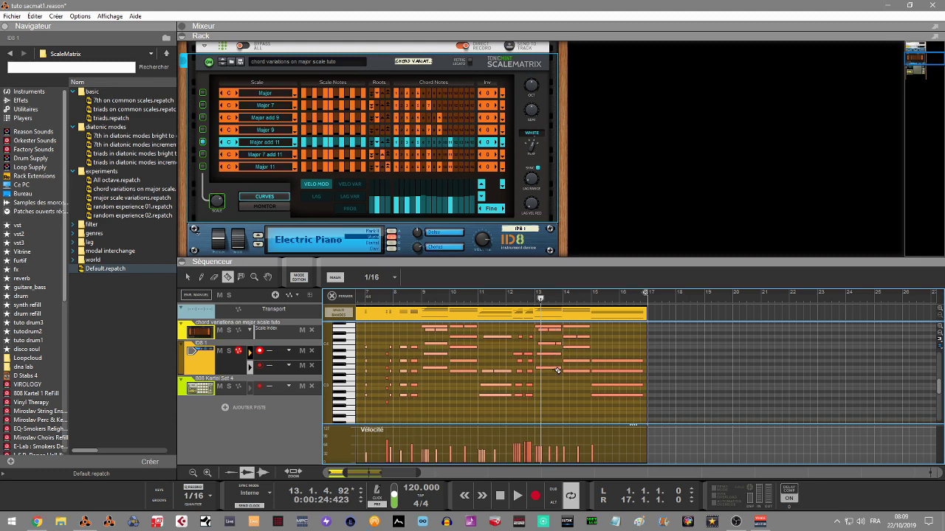
click(599, 361)
click(607, 372)
click(614, 386)
click(188, 279)
click(396, 296)
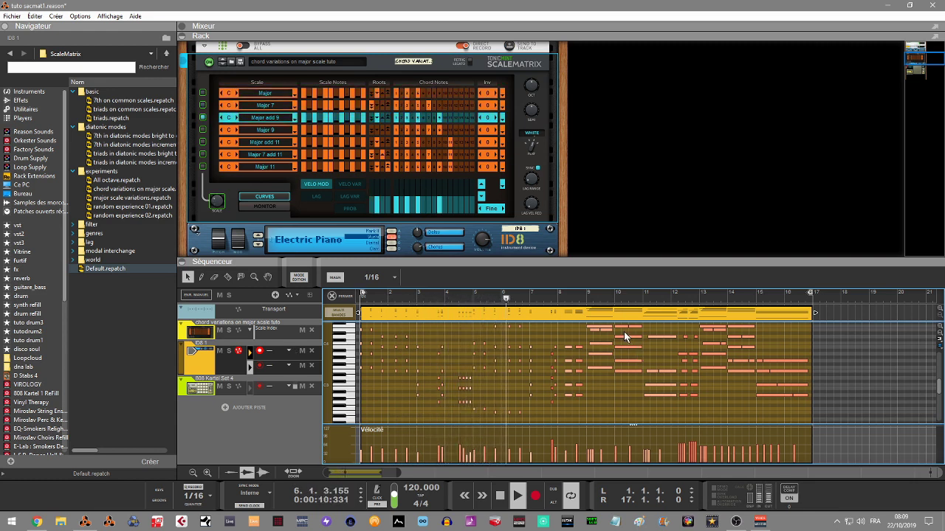
key(space)
Step: Browse the scale categories available for the first ScaleMatrix slot, and close the list without changing the scale
click(295, 99)
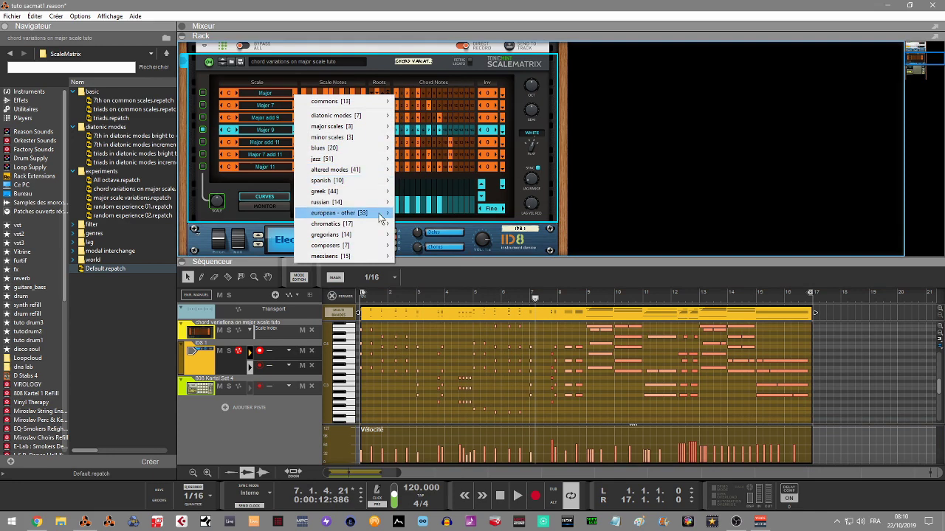
mouse_move(362, 231)
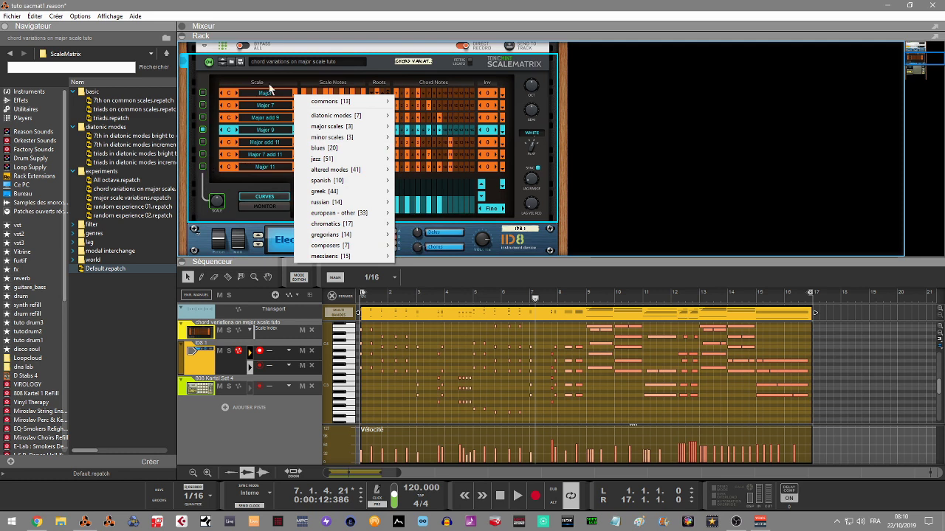
click(493, 81)
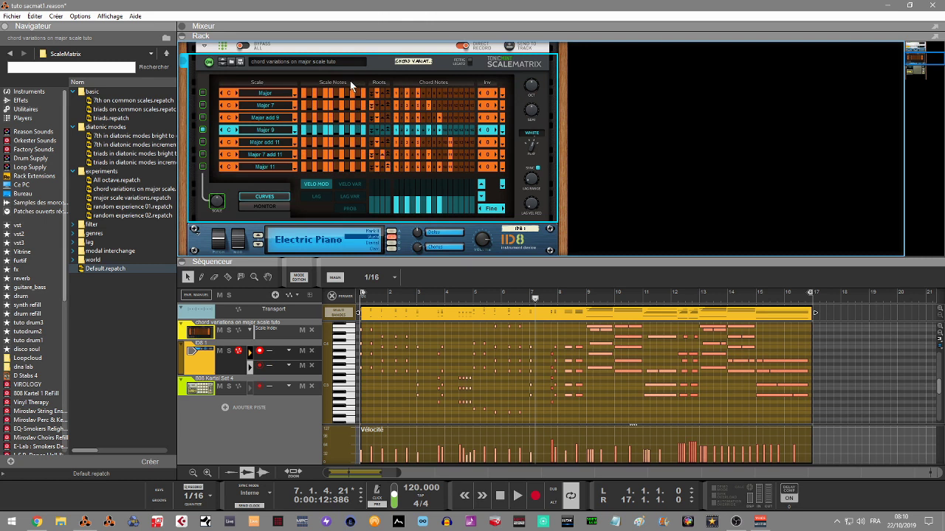